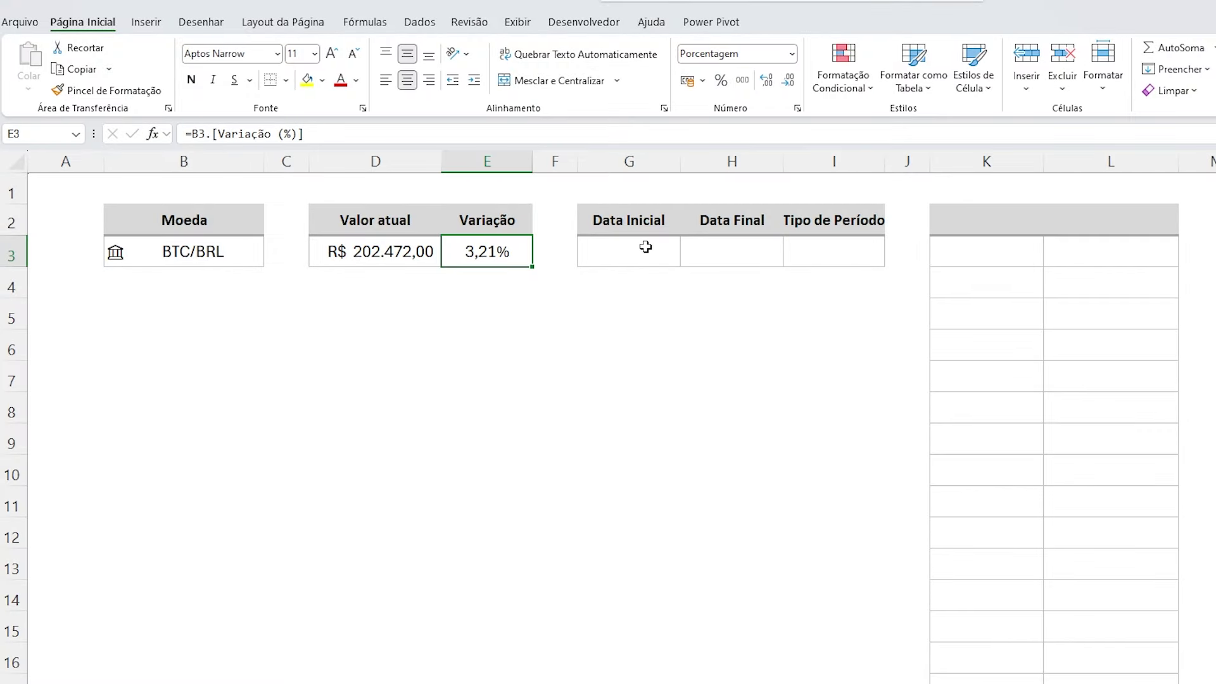
pyautogui.click(646, 248)
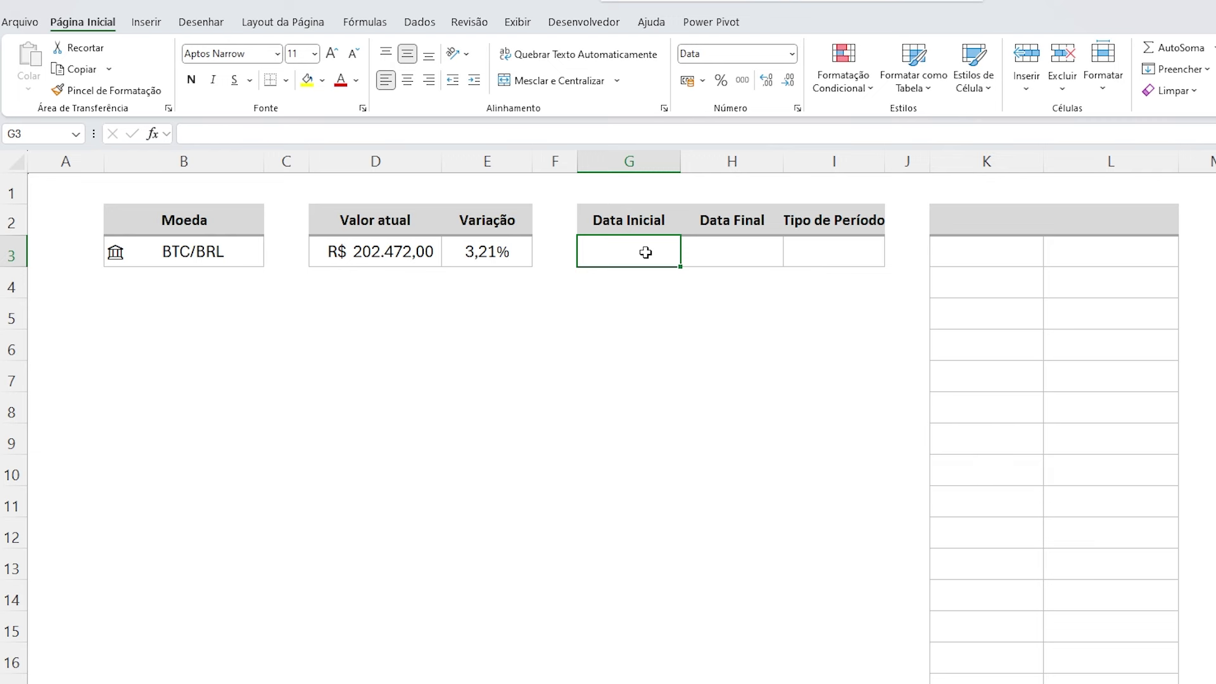
pyautogui.click(364, 254)
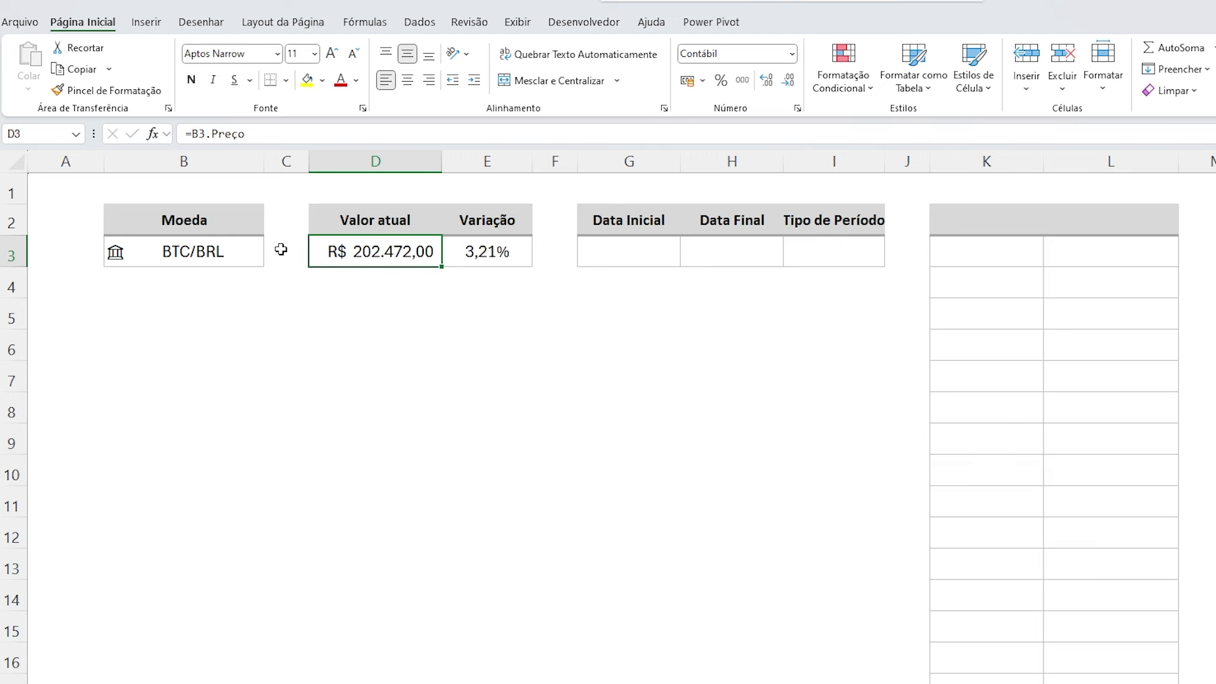
pyautogui.click(211, 255)
pyautogui.click(375, 262)
pyautogui.click(381, 302)
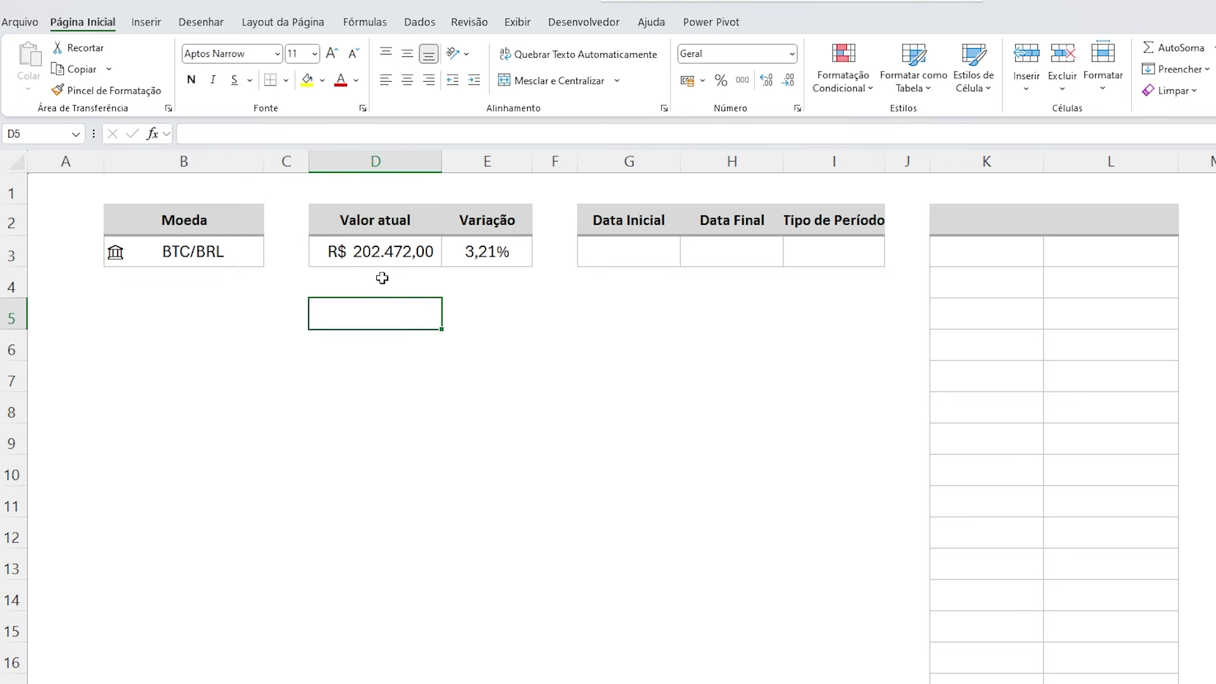
# Enter 01/01/2024 as the start date in G3, under Data Inicial
pyautogui.click(642, 252)
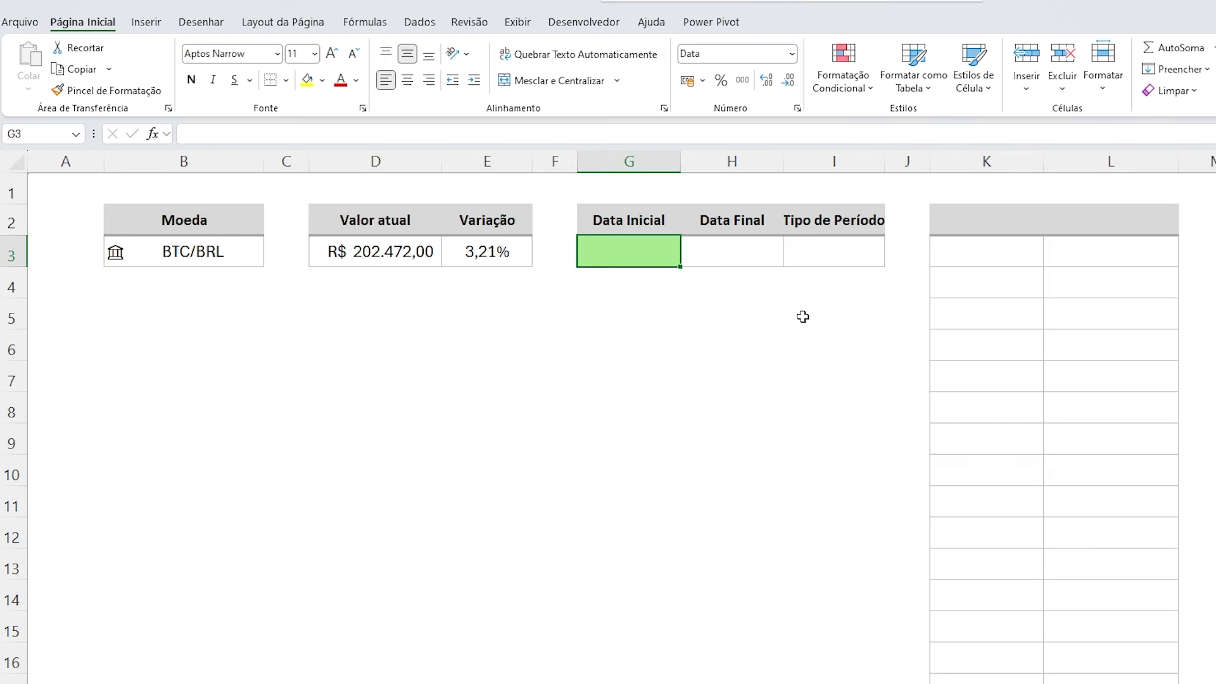
pyautogui.write('01')
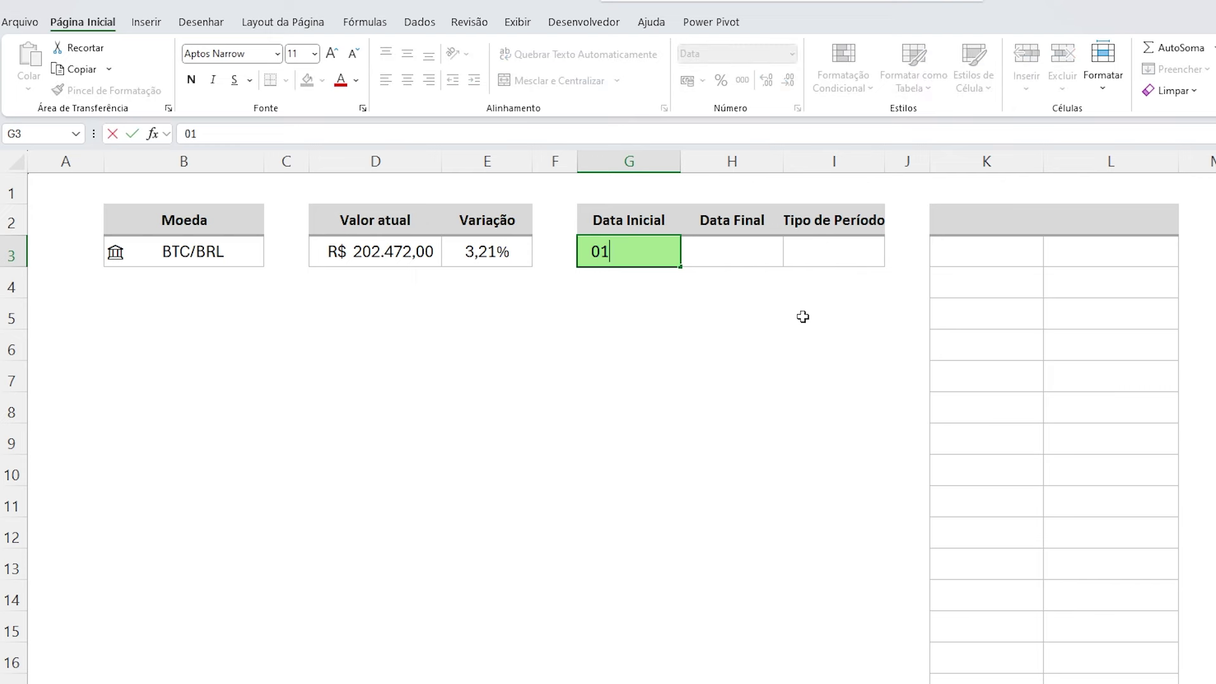
pyautogui.write('/01/202')
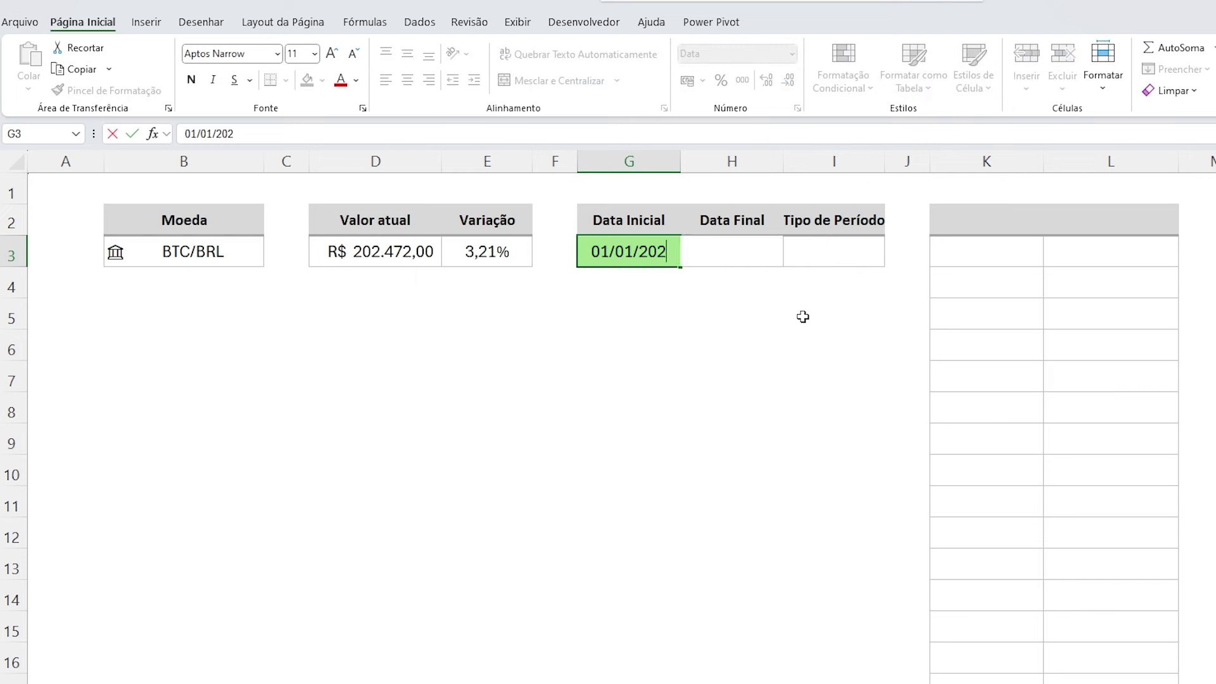
pyautogui.write('4')
pyautogui.click(803, 316)
# Enter a HISTÓRICODEAÇÕES formula in K2 that uses the currency in B3 and the start date in G3
pyautogui.click(963, 223)
pyautogui.write('=HIS')
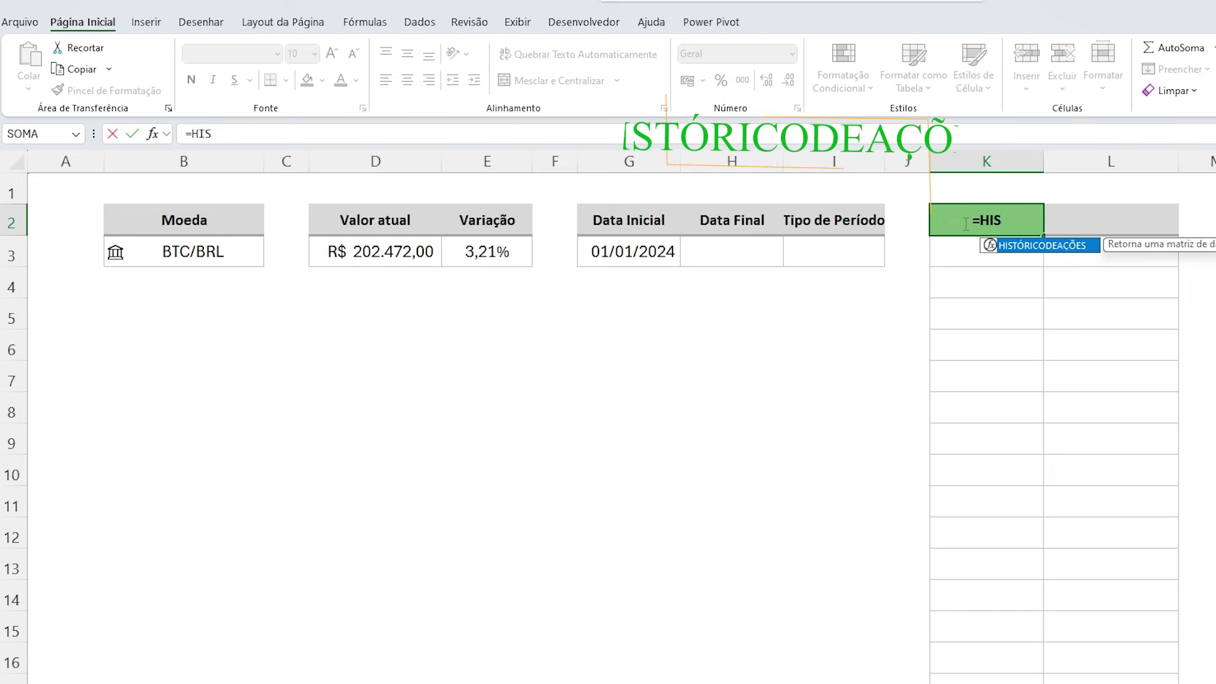
pyautogui.press('Tab')
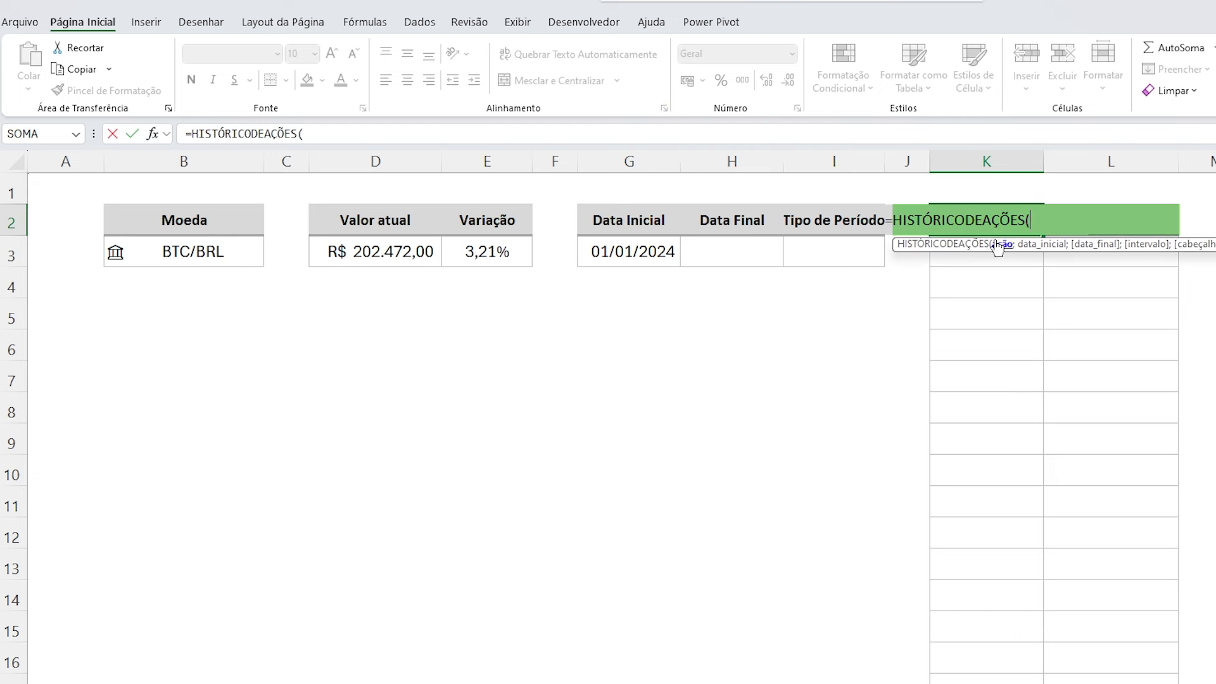
pyautogui.click(117, 250)
pyautogui.write(';')
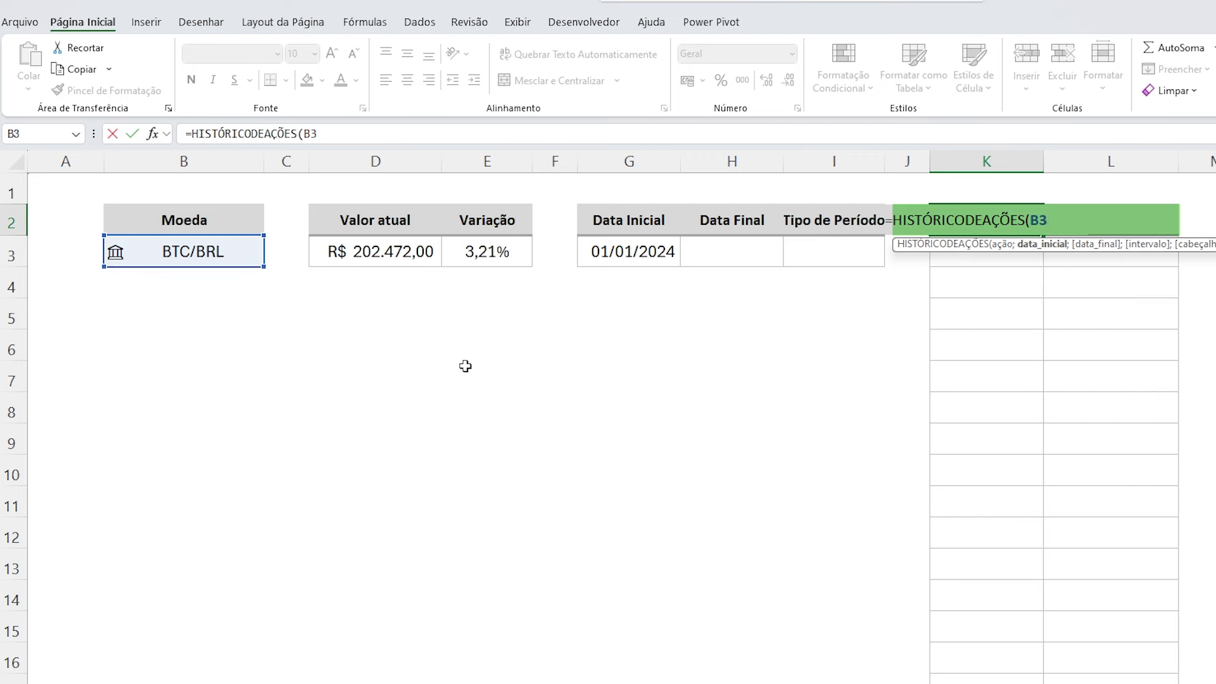
pyautogui.click(651, 252)
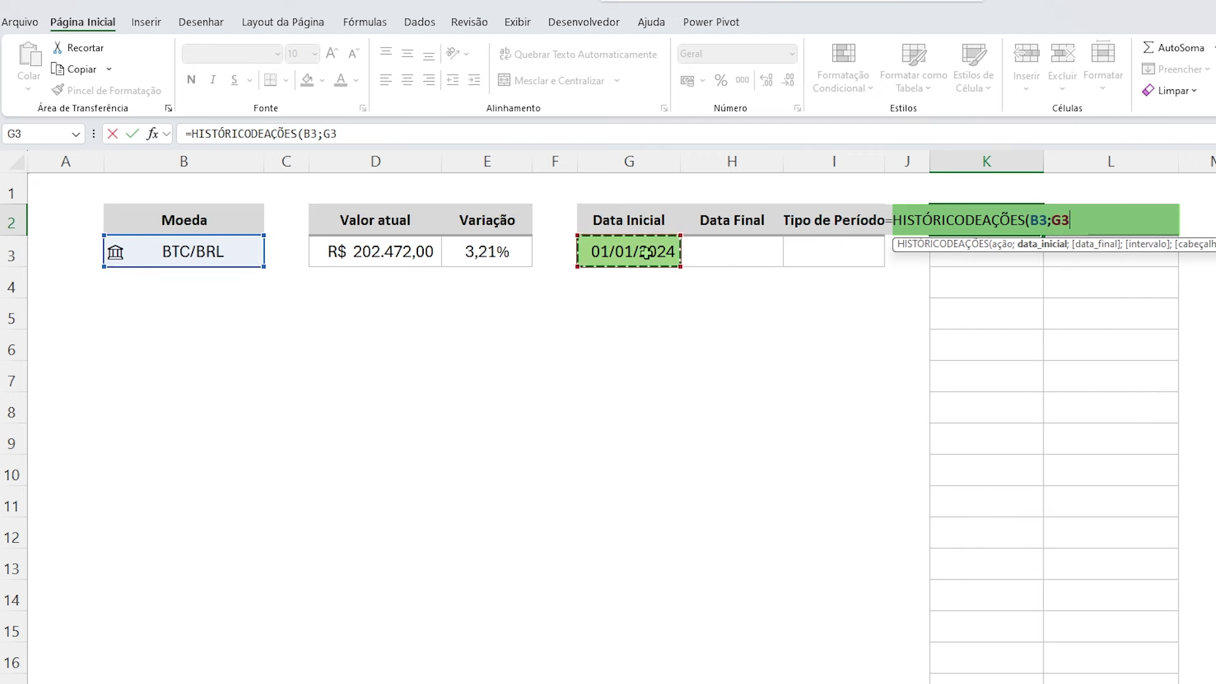
pyautogui.press('Return')
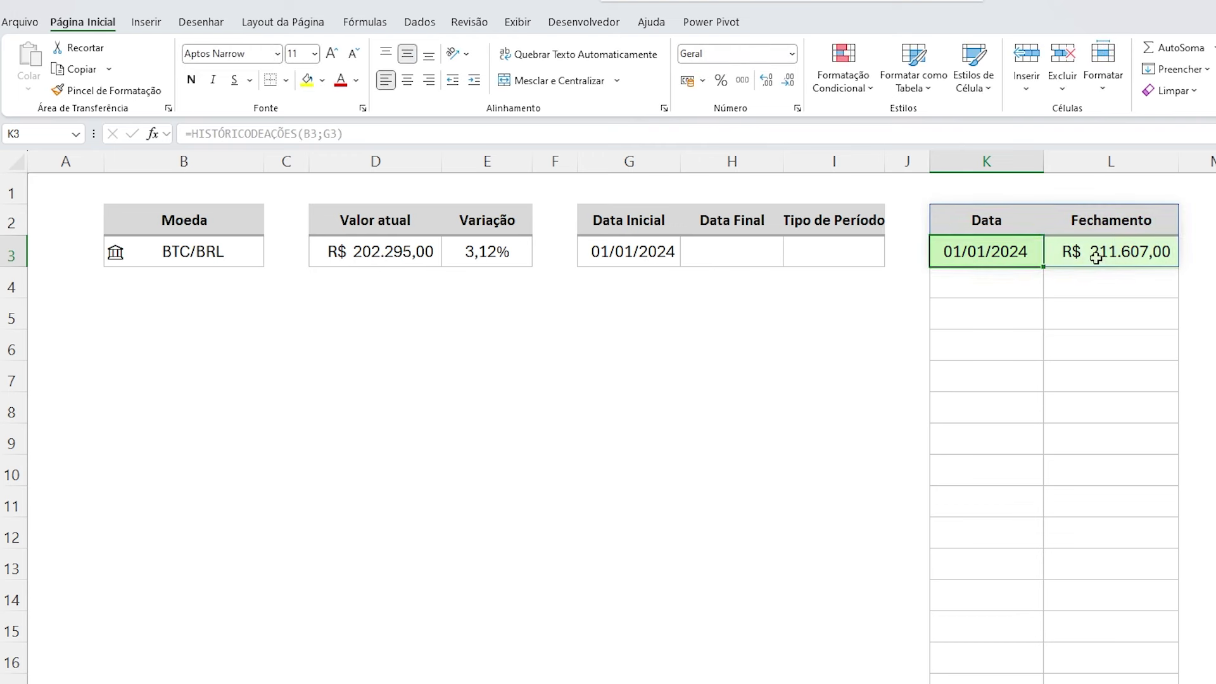
pyautogui.click(1099, 257)
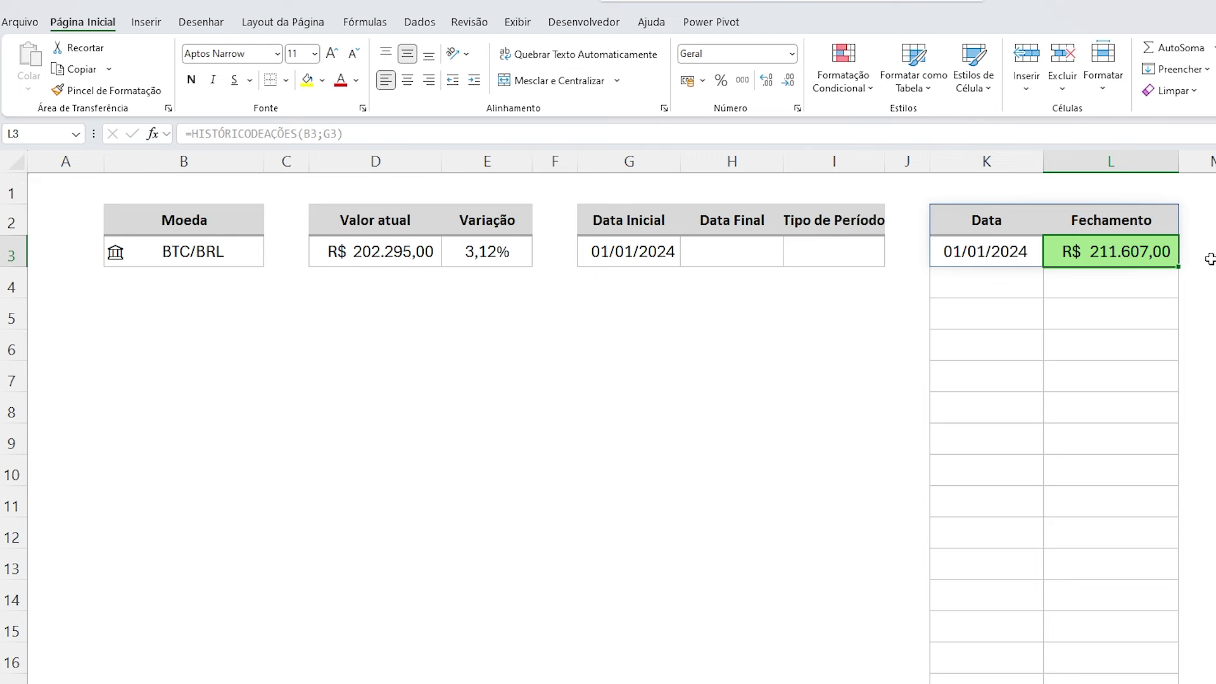
# Enter 26/01/2024 as the end date in H3 and choose 0 as the period type in I3
pyautogui.click(729, 257)
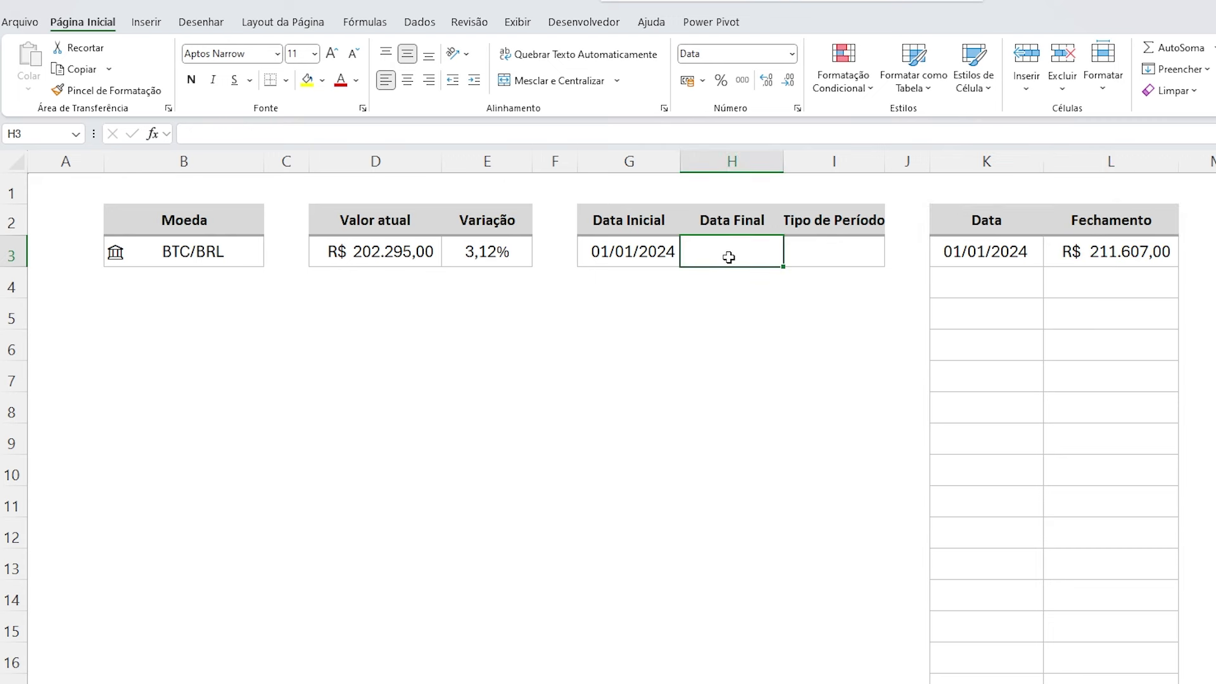
pyautogui.write('26/01/2024')
pyautogui.press('Tab')
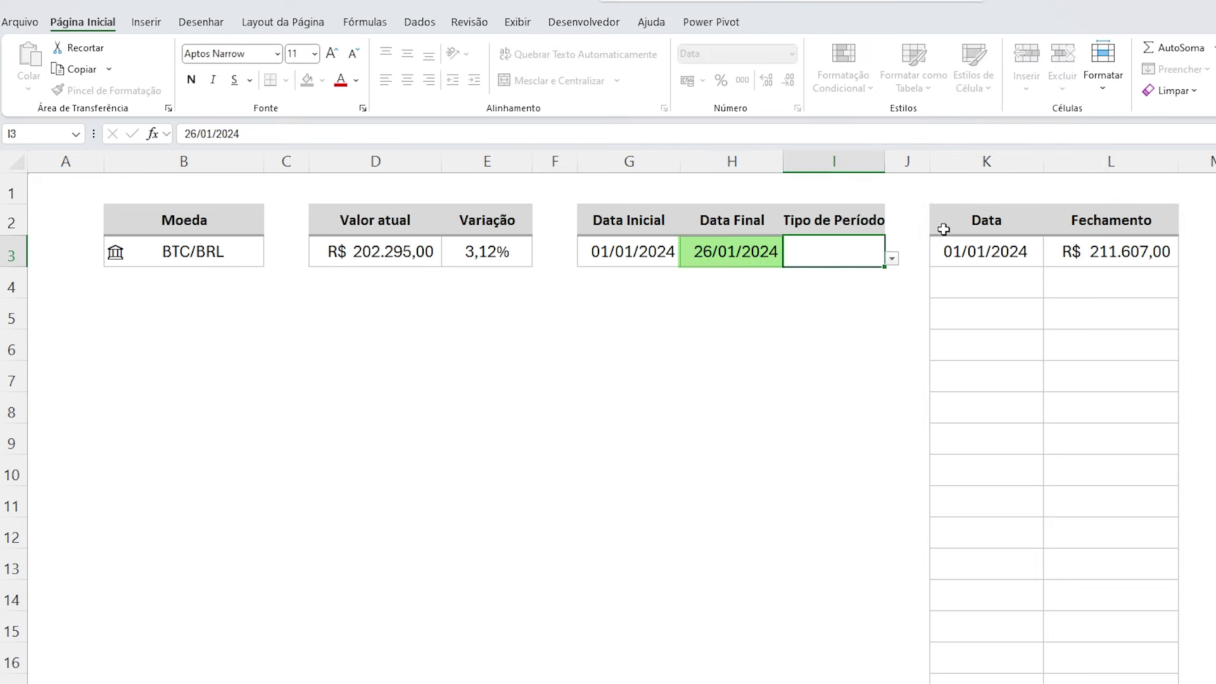
pyautogui.click(893, 257)
pyautogui.click(805, 276)
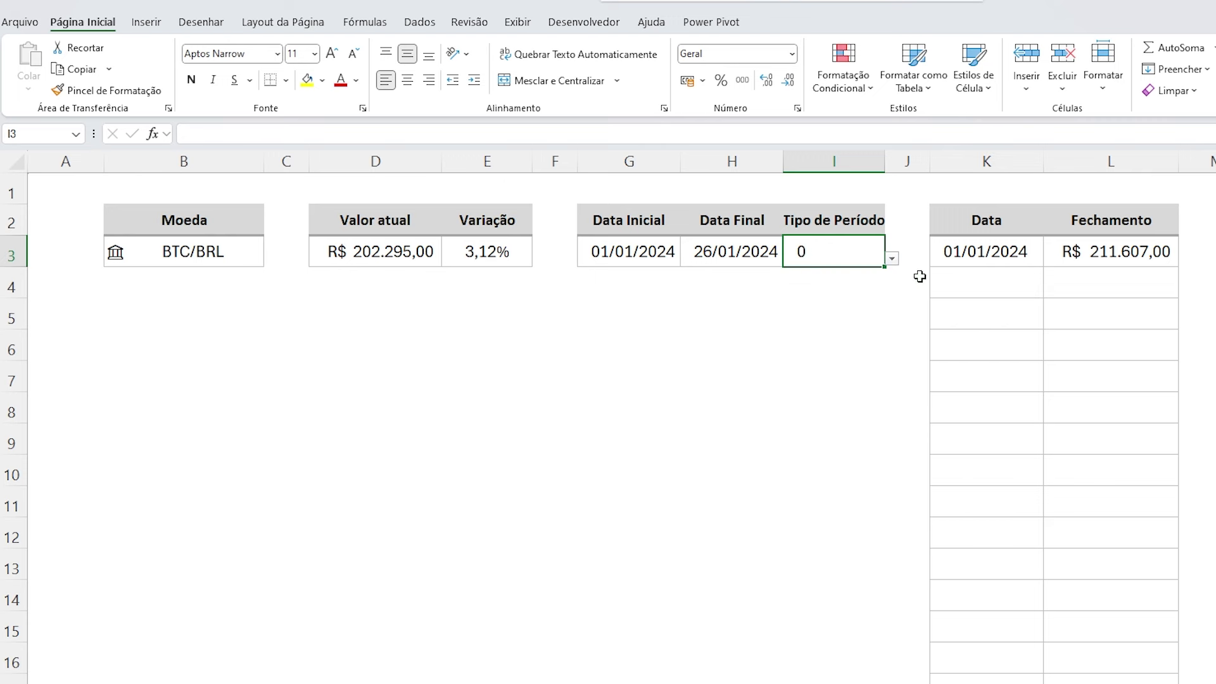
# Extend the HISTÓRICODEAÇÕES formula in K2 with H3 as the end date and I3 as the interval
pyautogui.click(980, 251)
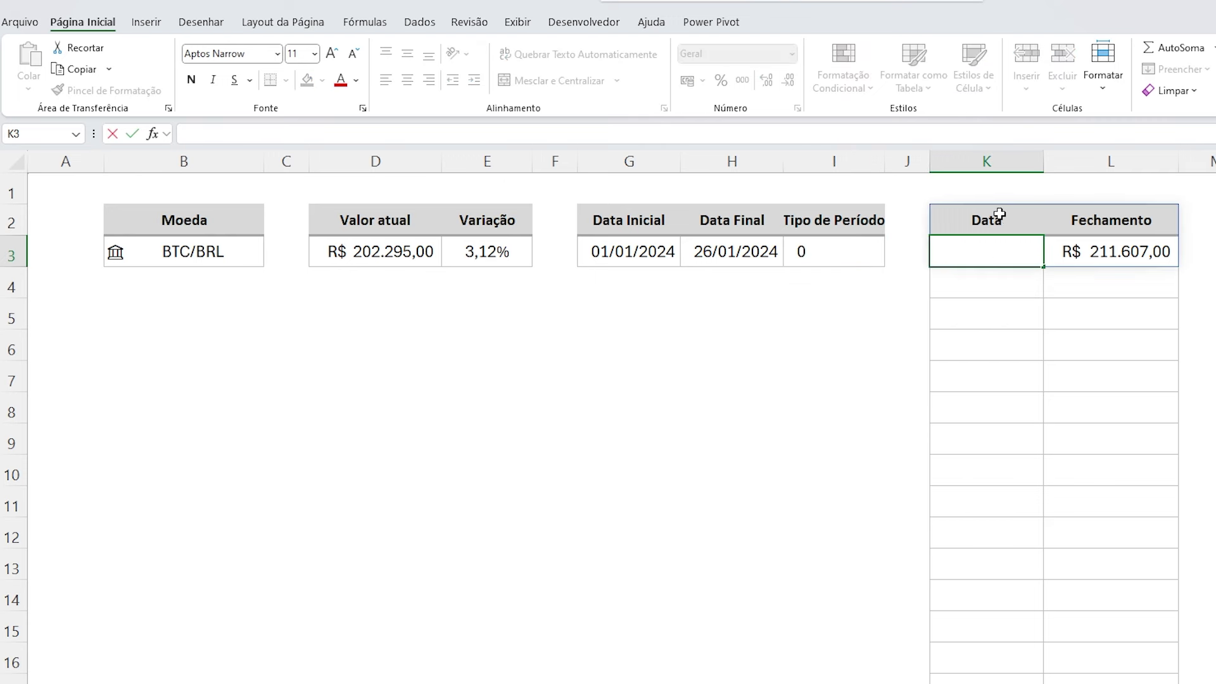
pyautogui.doubleClick(999, 215)
pyautogui.click(1084, 220)
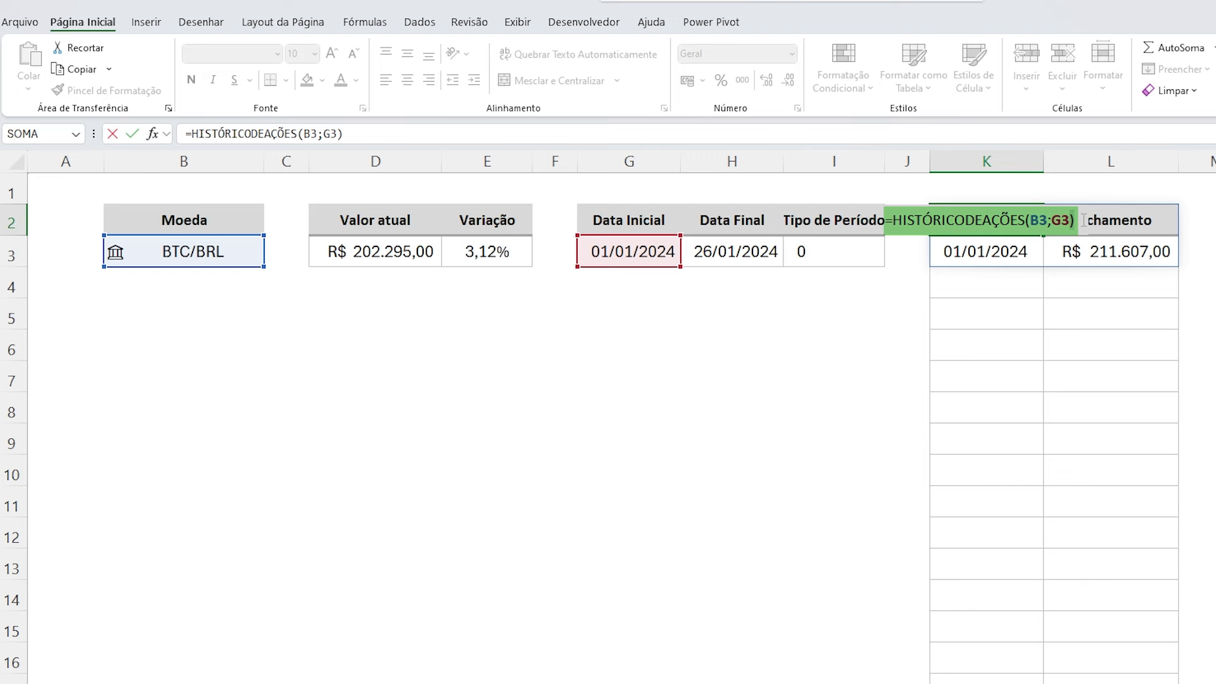
pyautogui.press('BackSpace')
pyautogui.write(';')
pyautogui.click(749, 249)
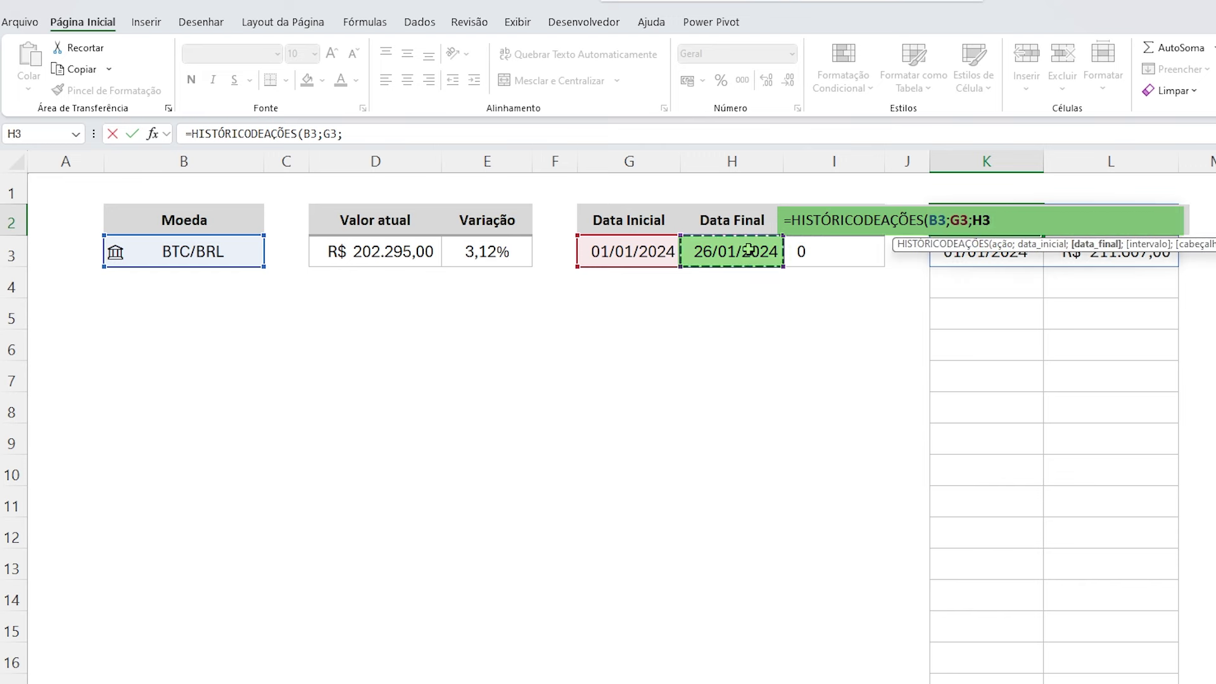
pyautogui.write(';')
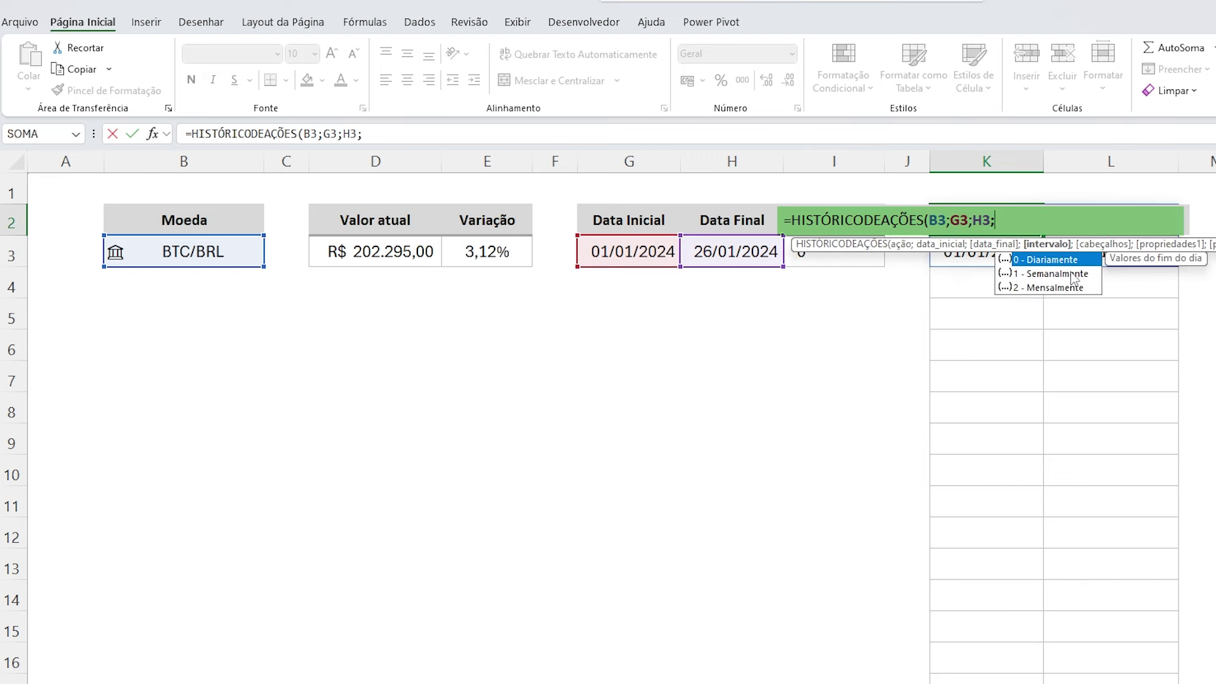
pyautogui.click(826, 265)
pyautogui.write(')')
pyautogui.press('Return')
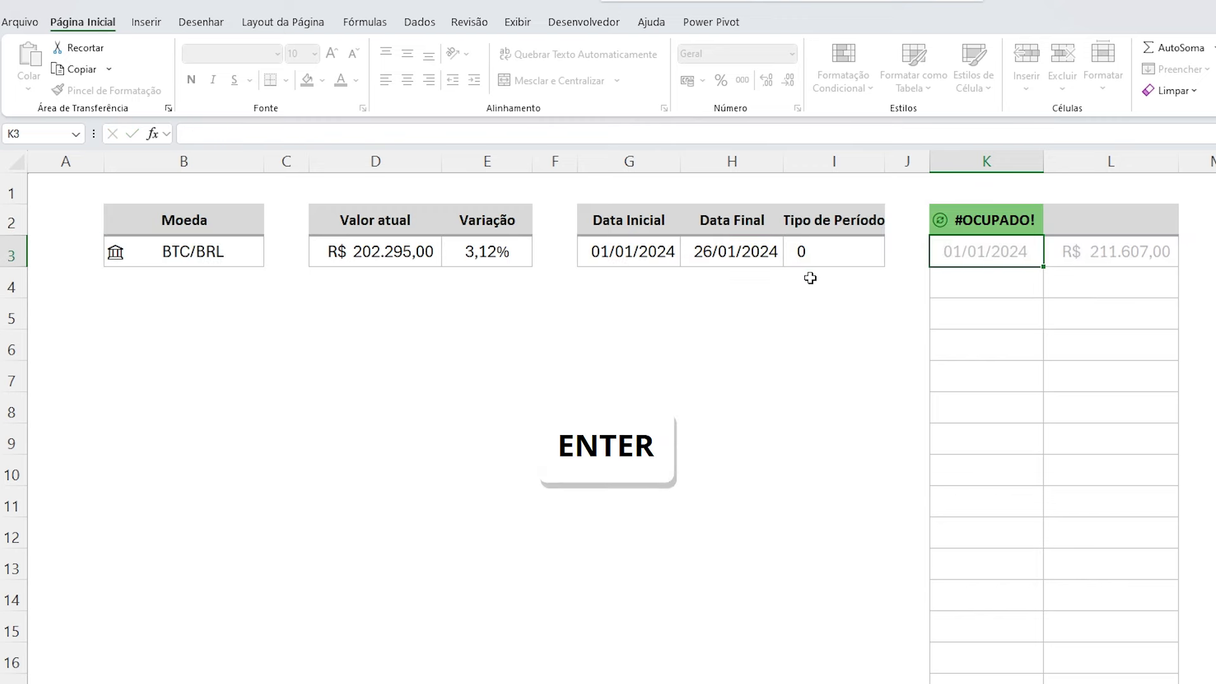
# Review the returned list of dates and closing prices against the start and end dates
pyautogui.click(640, 251)
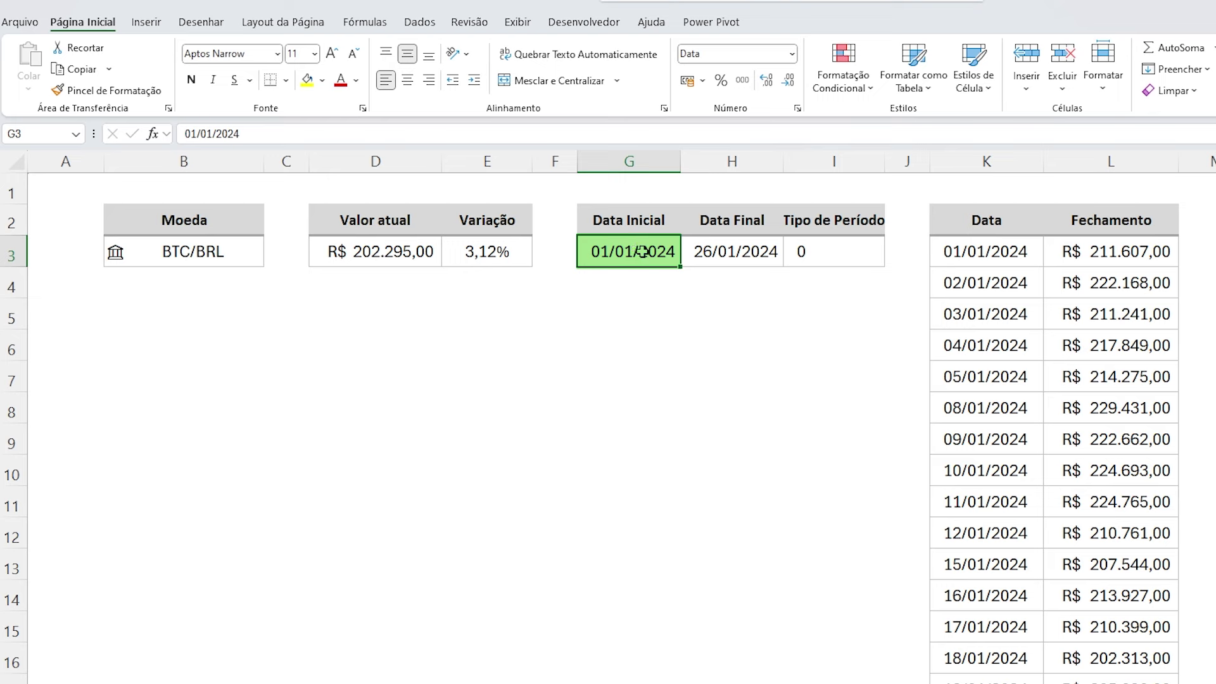
pyautogui.click(742, 257)
pyautogui.click(986, 251)
pyautogui.hotkey('ctrl', 'a')
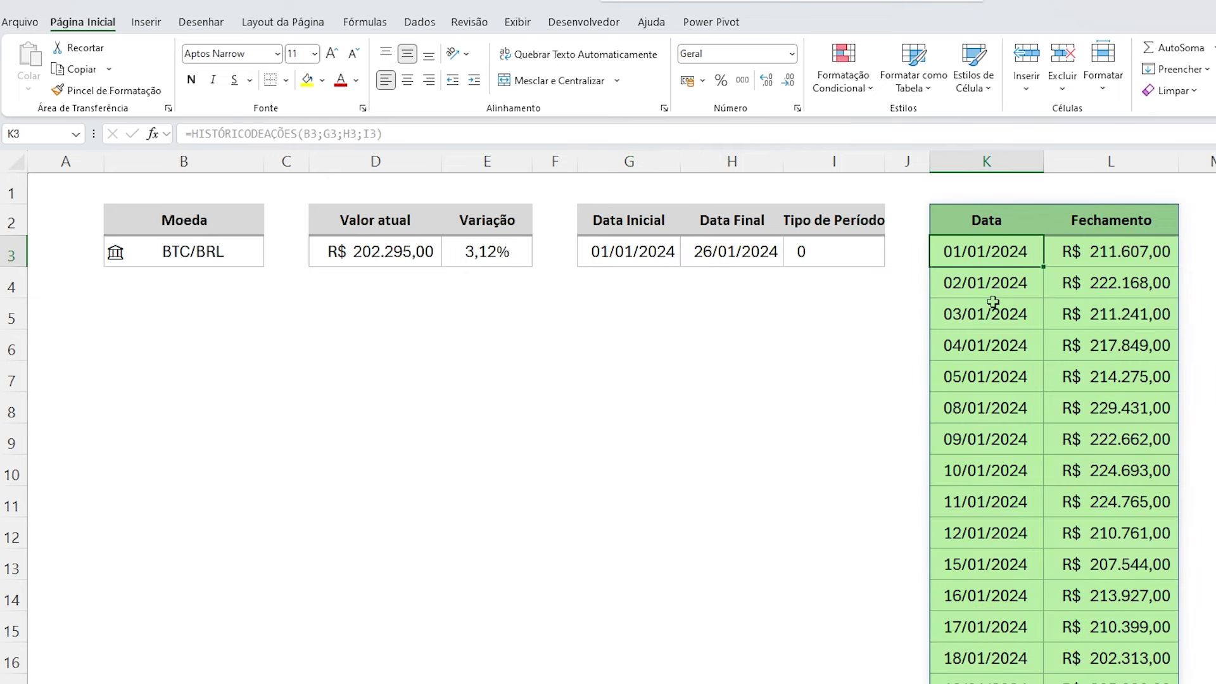
pyautogui.scroll(-2, 993, 303)
pyautogui.scroll(2, 1000, 323)
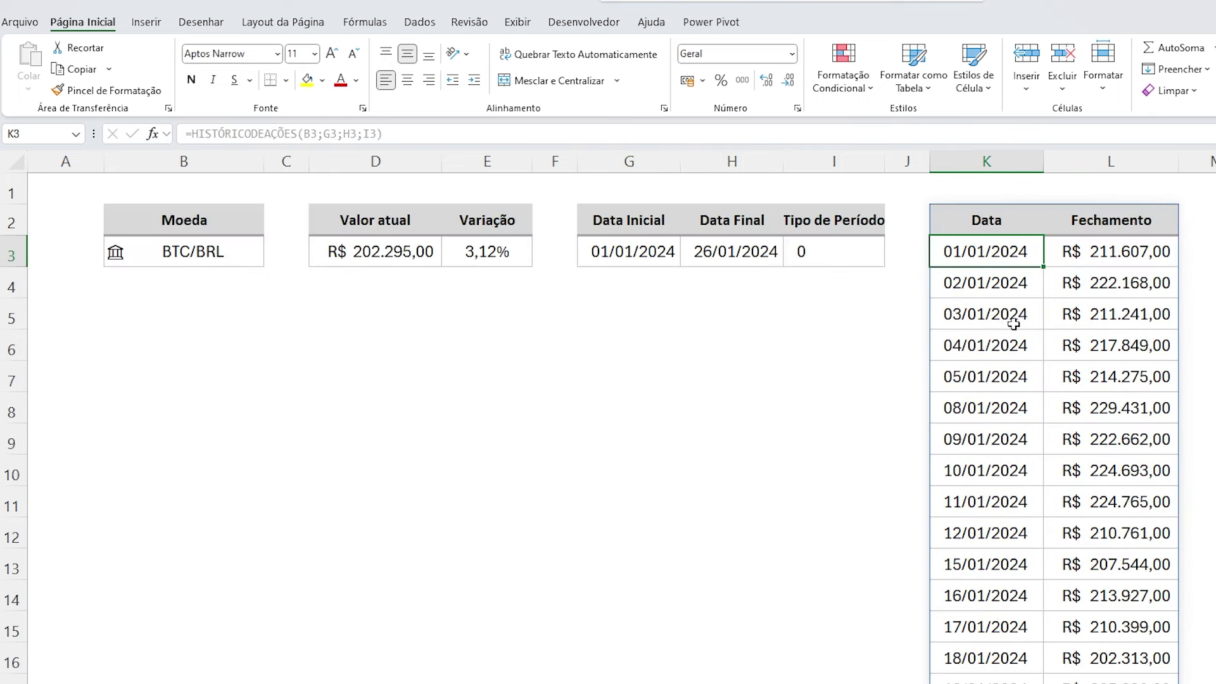
# Insert a 2D line chart with markers from the price history, place it below the input tables and widen it almost to column K
pyautogui.click(977, 231)
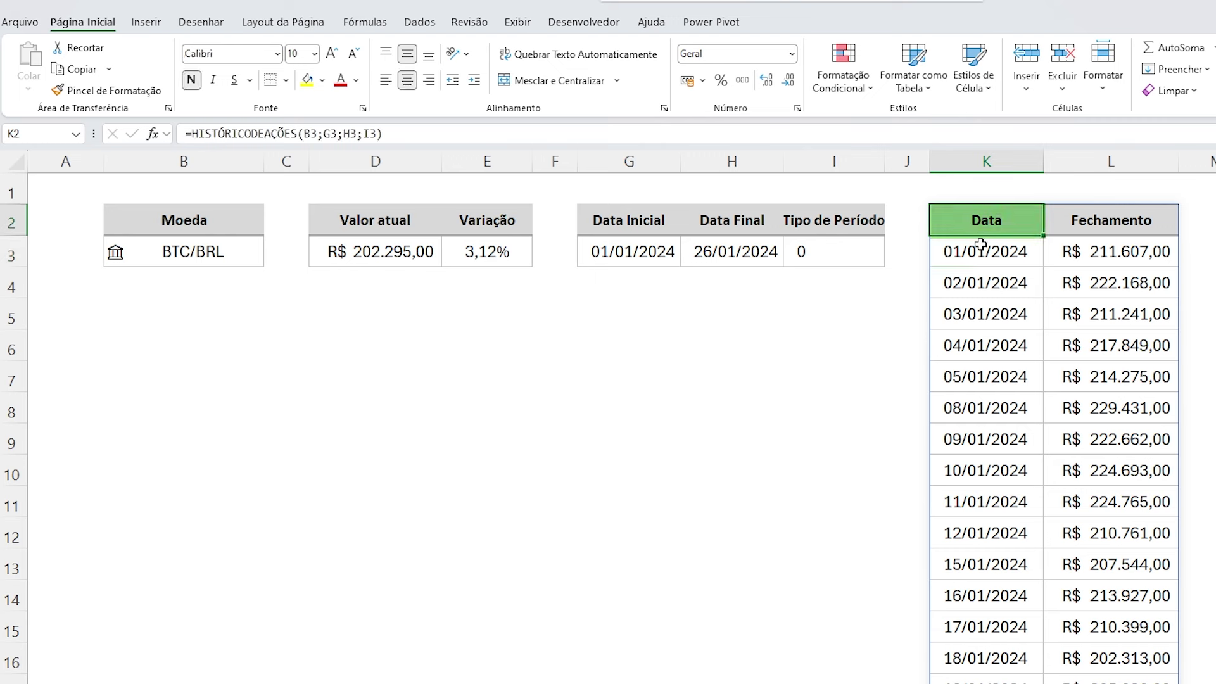
pyautogui.click(146, 24)
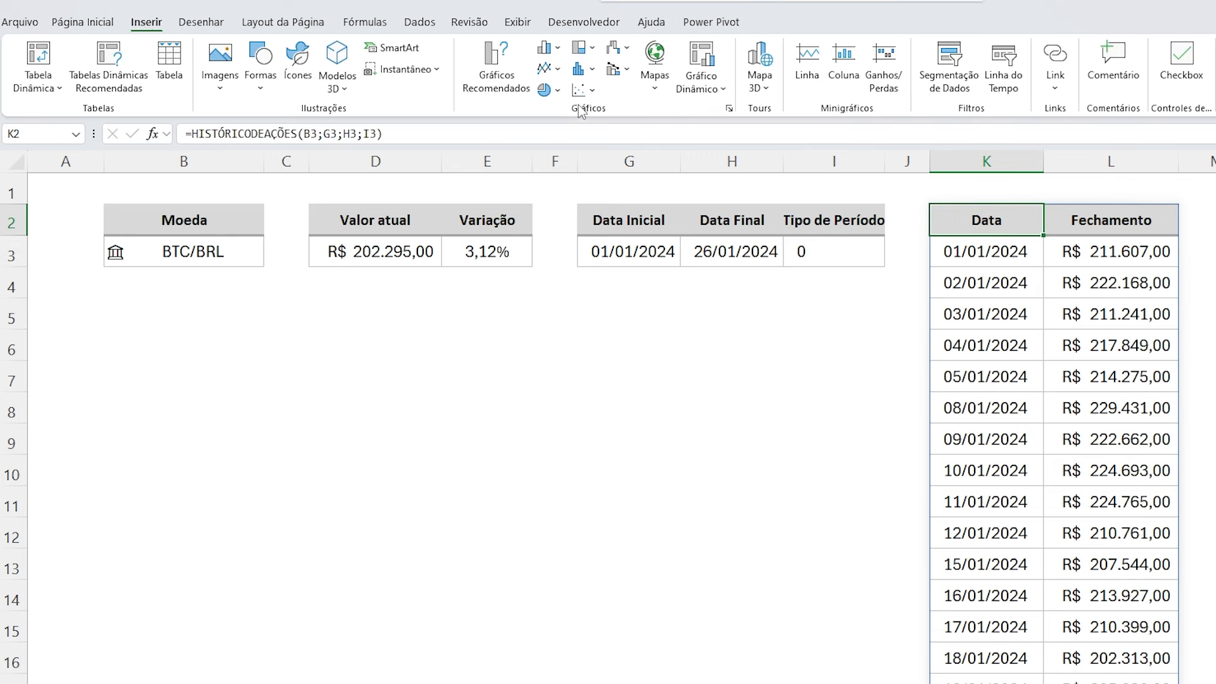
pyautogui.click(558, 69)
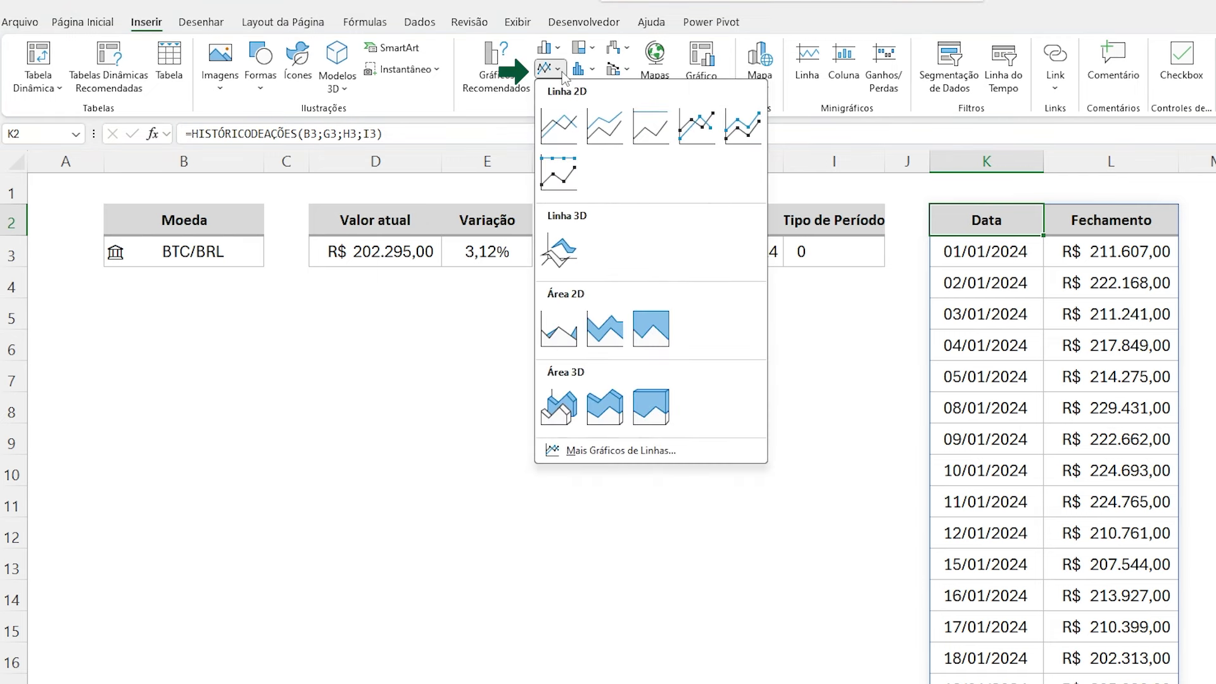
pyautogui.click(697, 125)
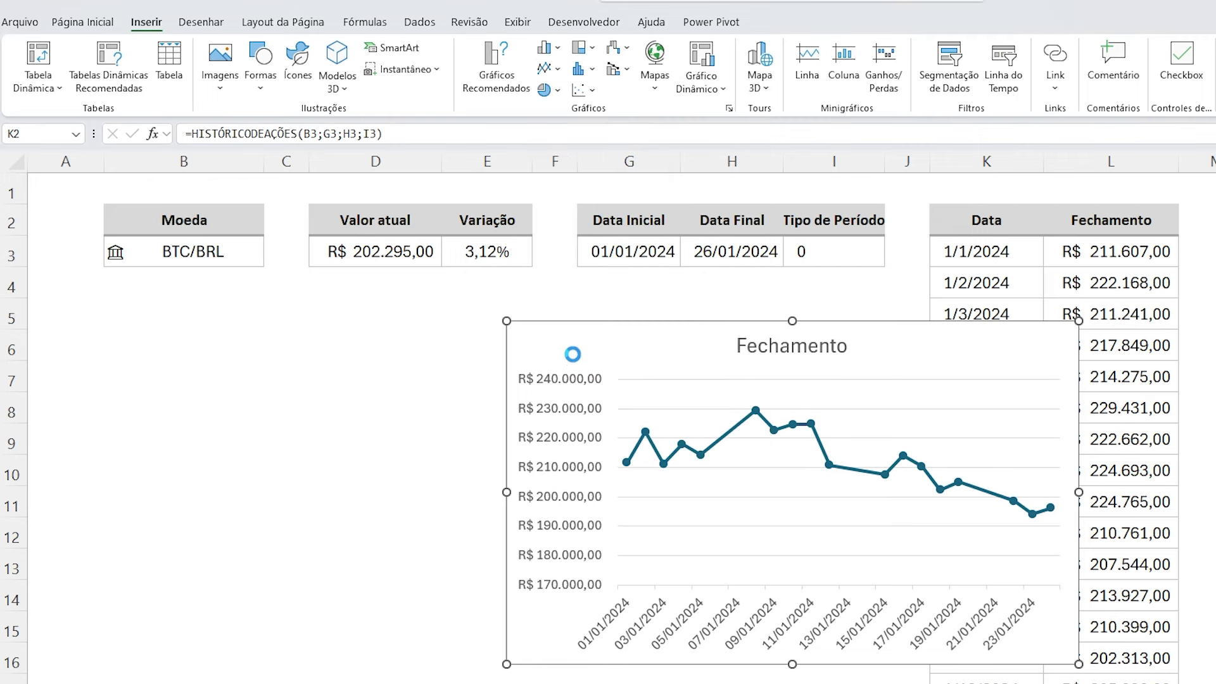
pyautogui.moveTo(559, 331); pyautogui.dragTo(112, 362)
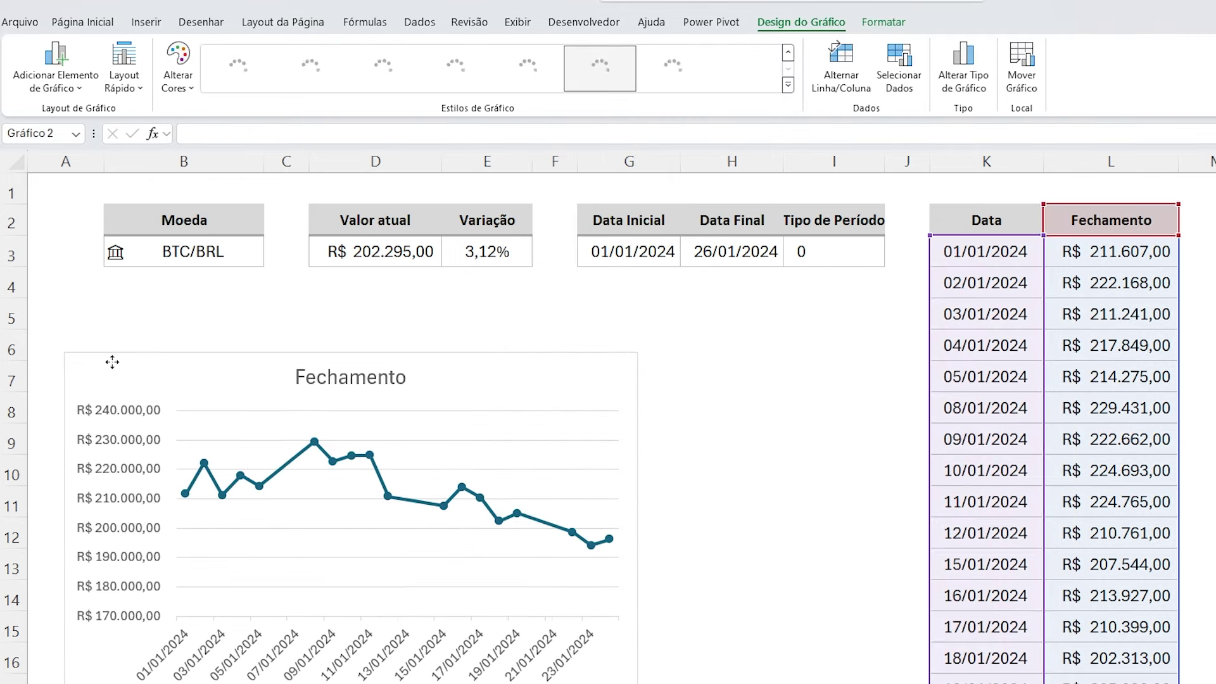
pyautogui.moveTo(635, 524); pyautogui.dragTo(917, 523)
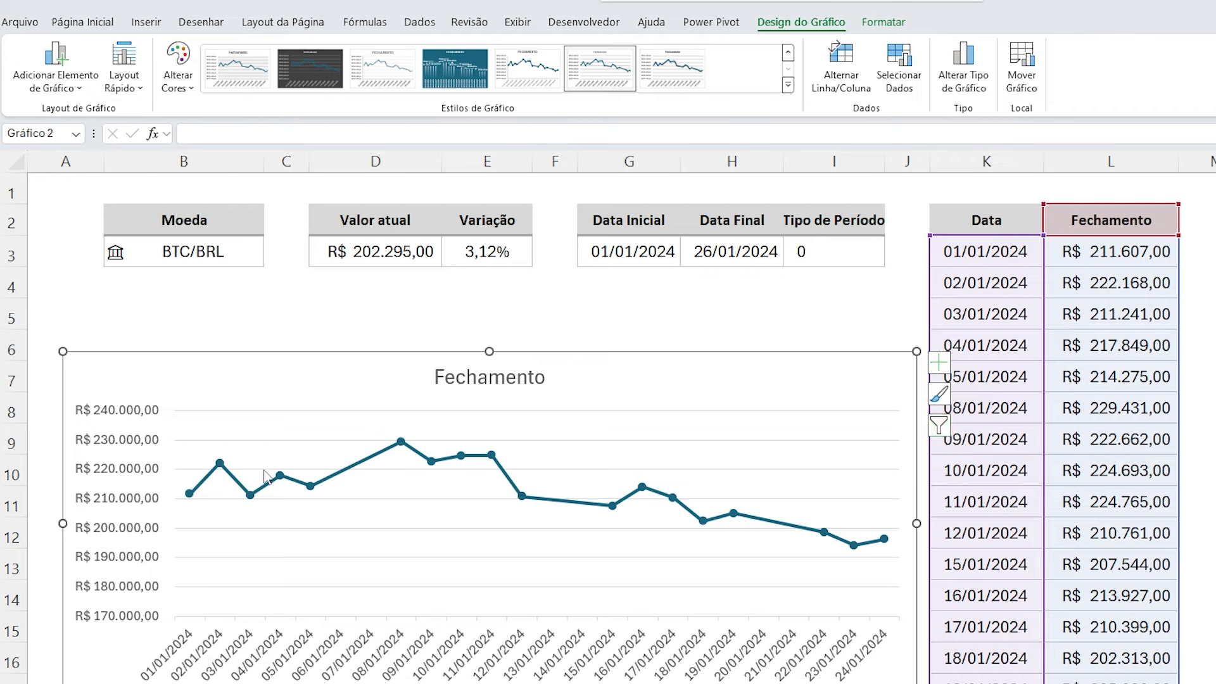
# Change the start date in G3 to 01/01/2020 and examine the closing price trend in the chart
pyautogui.click(854, 251)
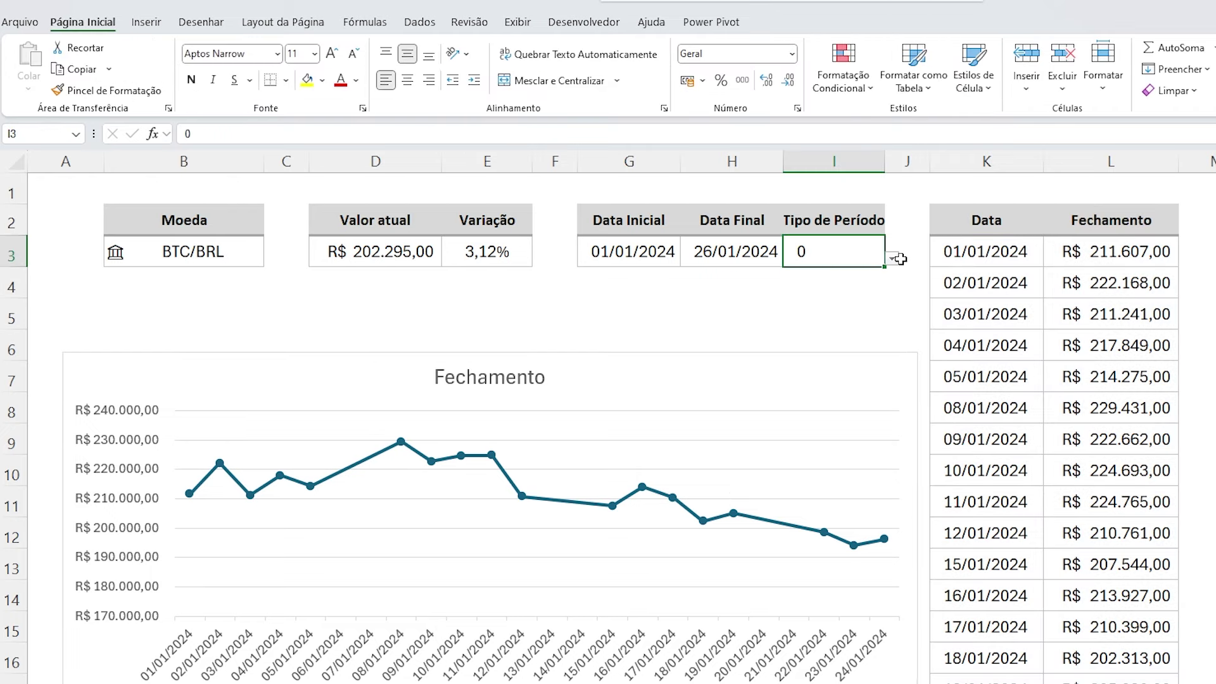
pyautogui.doubleClick(642, 250)
pyautogui.moveTo(633, 251); pyautogui.dragTo(624, 251)
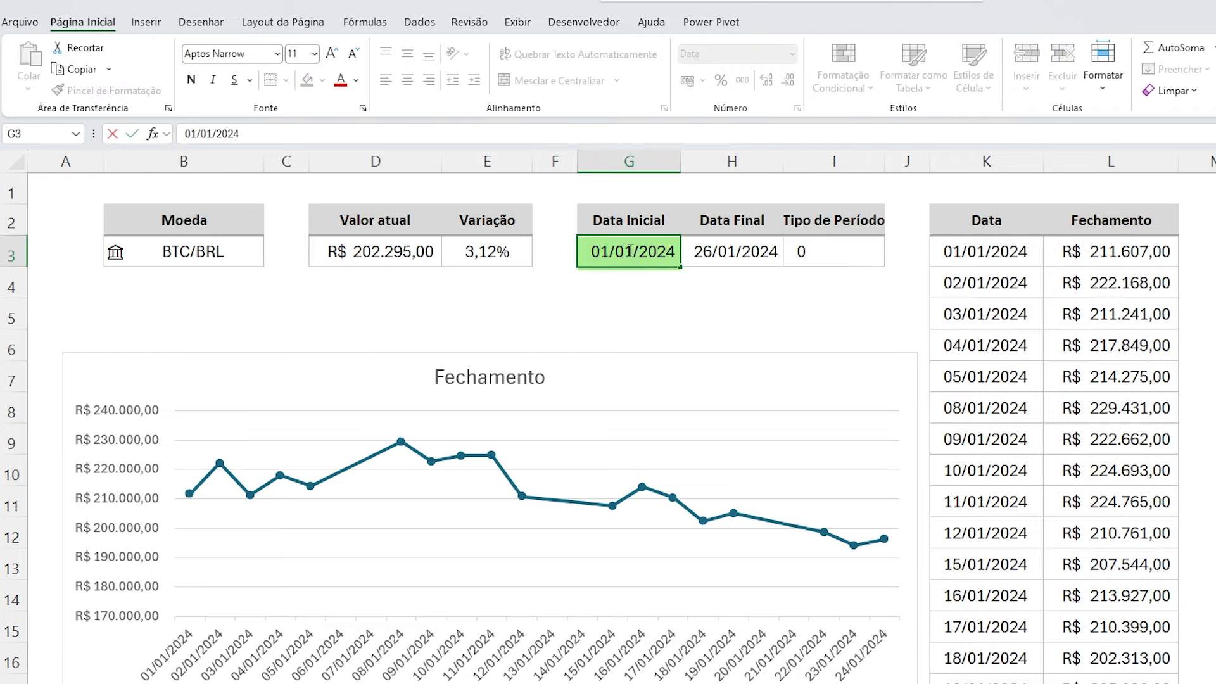
pyautogui.click(674, 253)
pyautogui.press('BackSpace')
pyautogui.write('0')
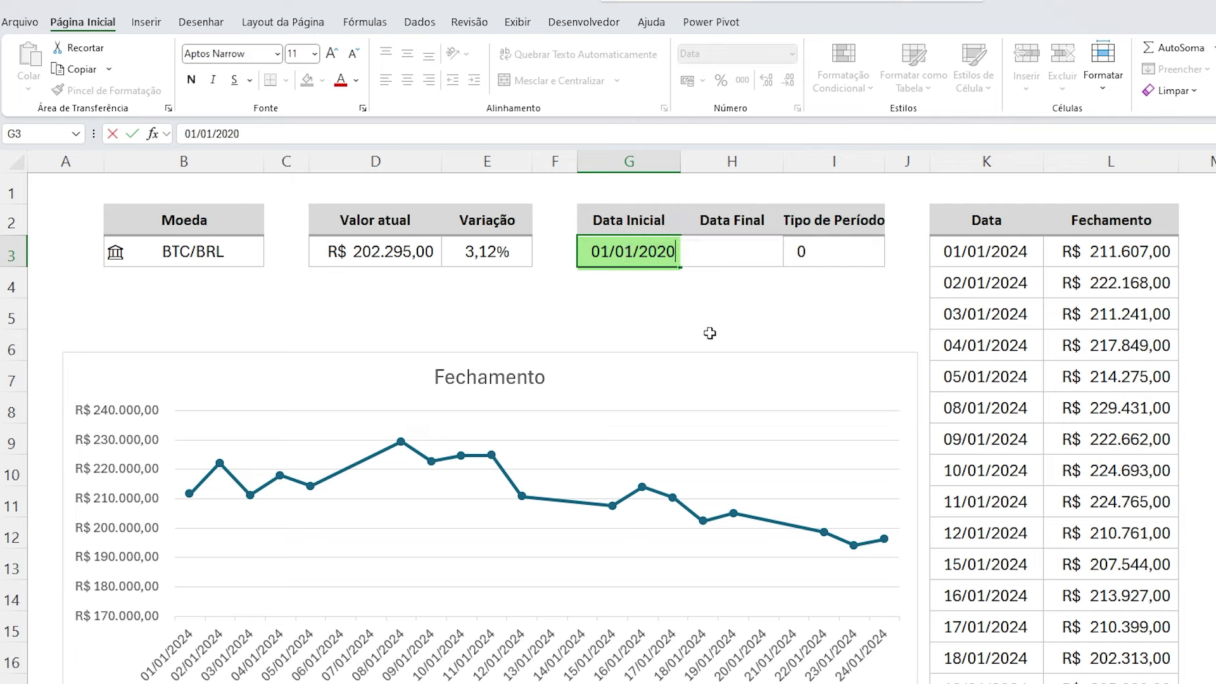
pyautogui.press('Return')
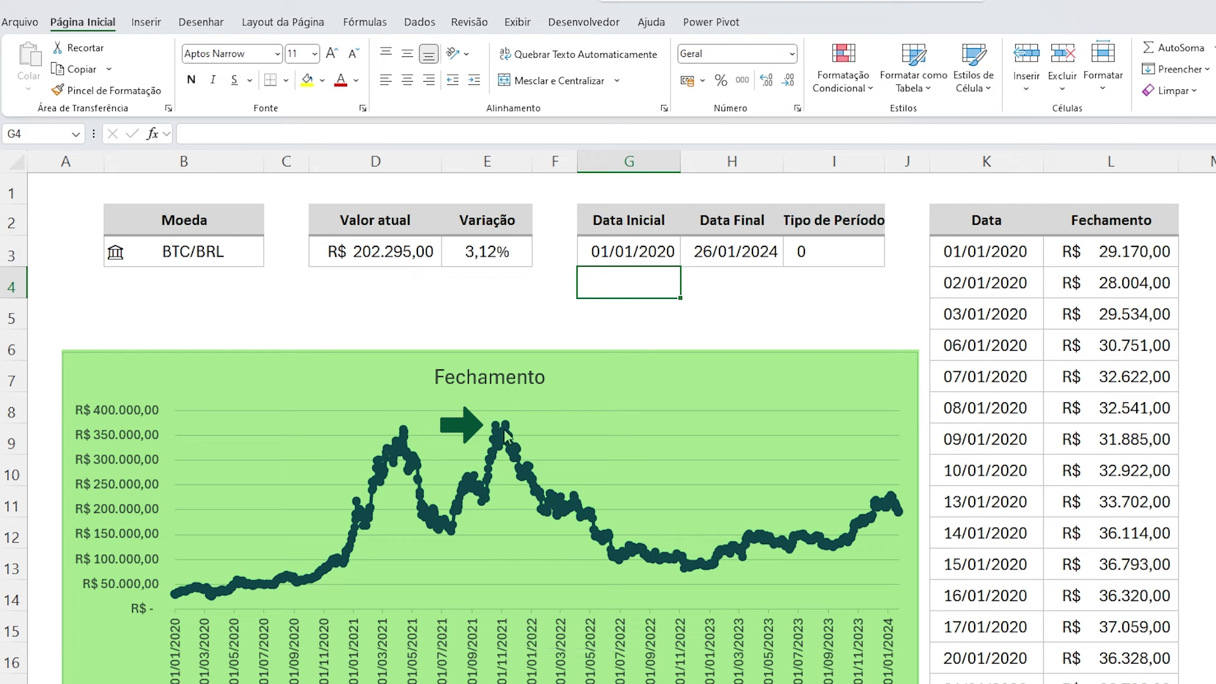
pyautogui.moveTo(506, 435)
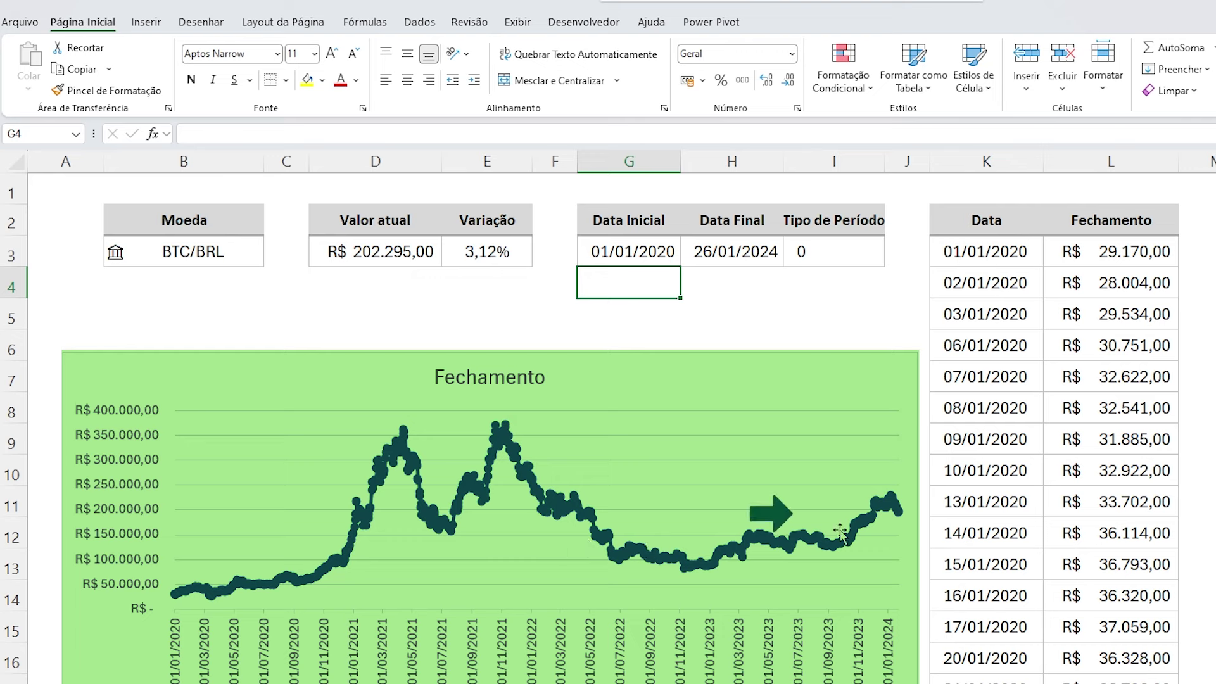
pyautogui.moveTo(894, 501)
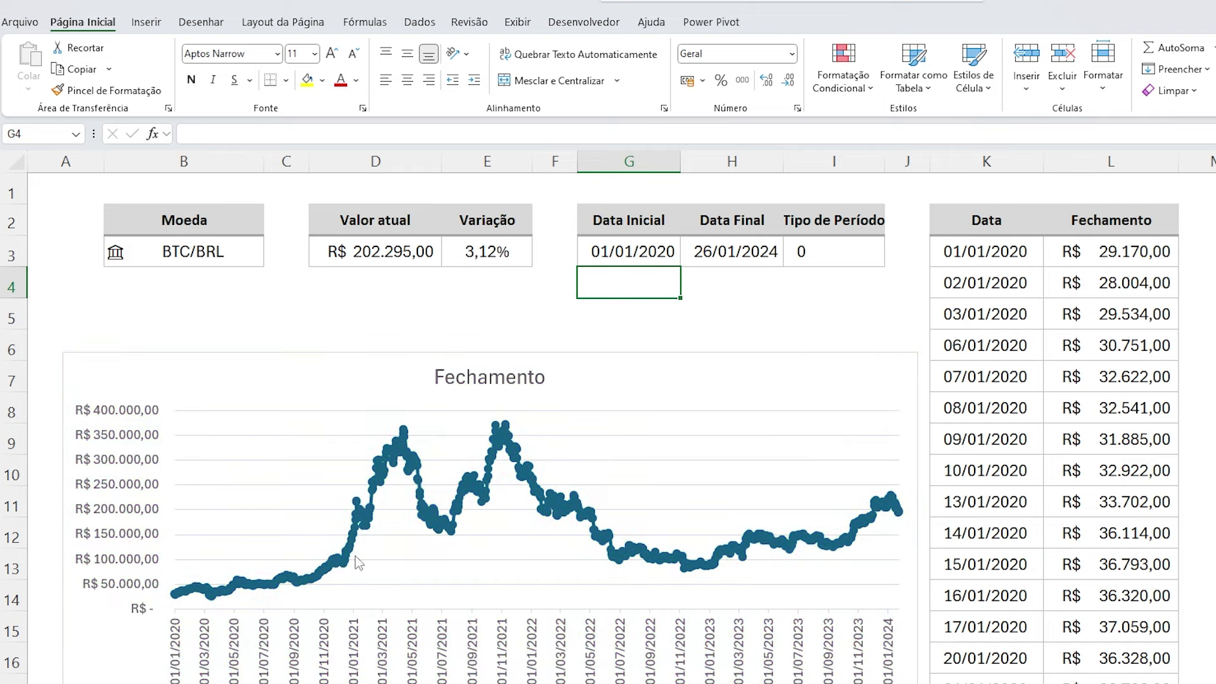
# Set the period type in I3 to 1 for weekly closing prices
pyautogui.click(831, 245)
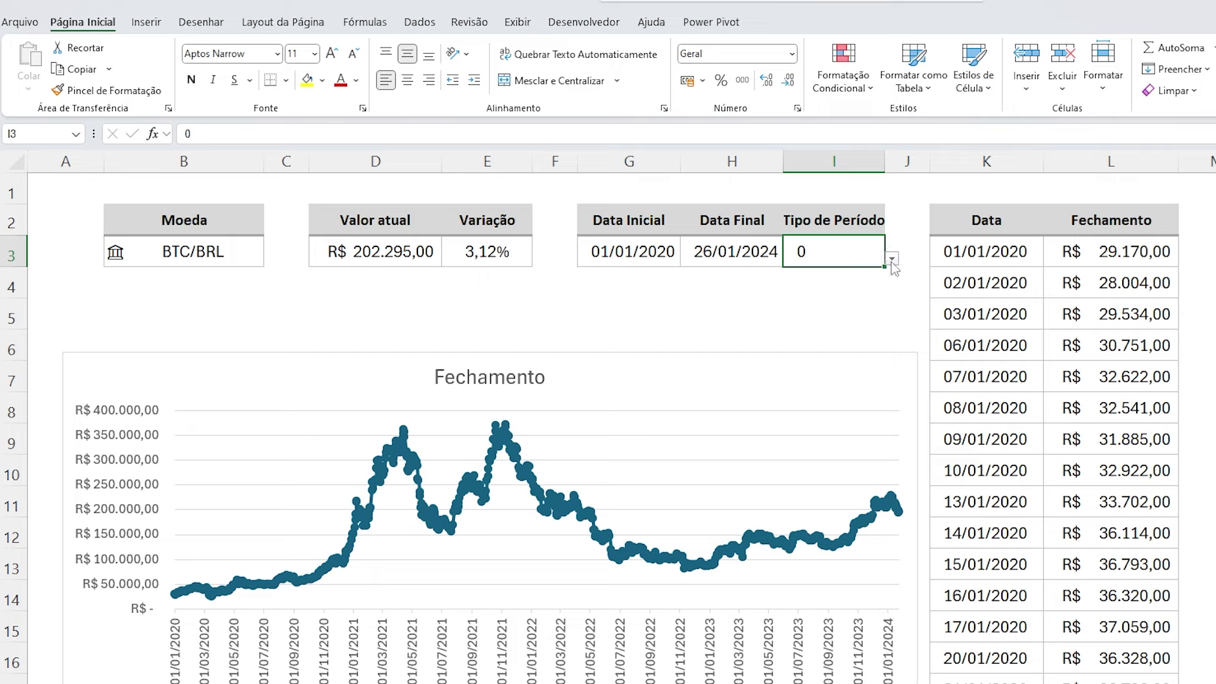
pyautogui.click(892, 258)
pyautogui.click(827, 291)
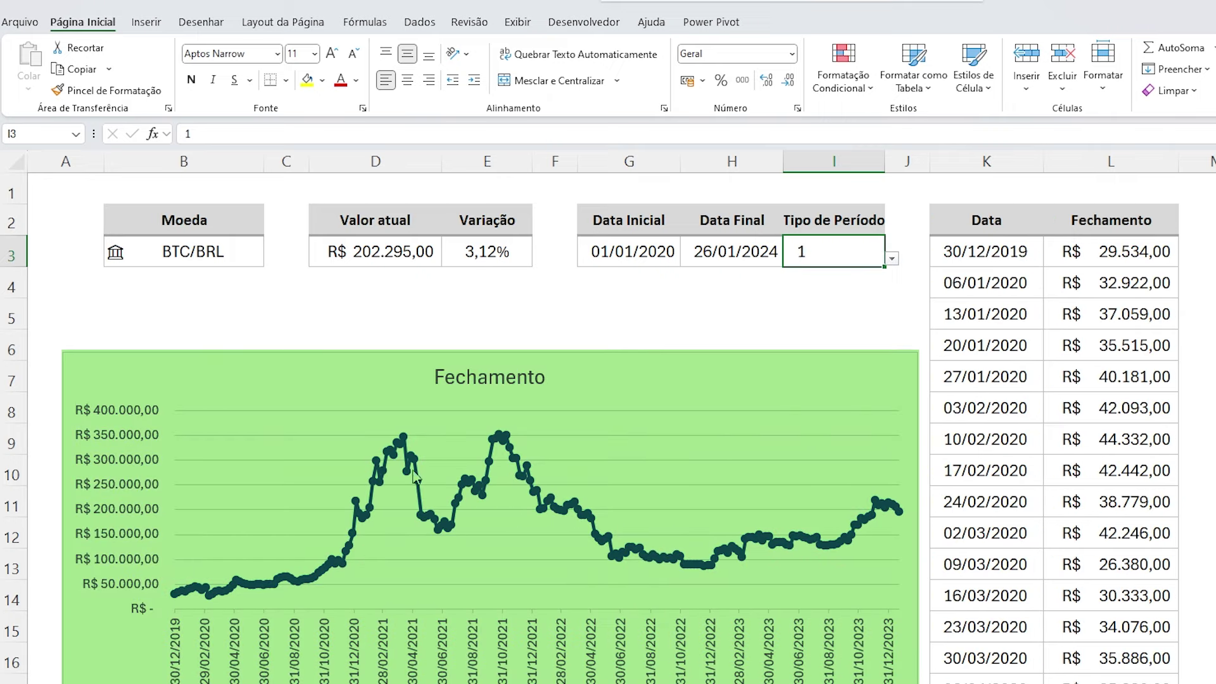
# Set the period type in I3 to 2 for monthly closing prices
pyautogui.click(892, 258)
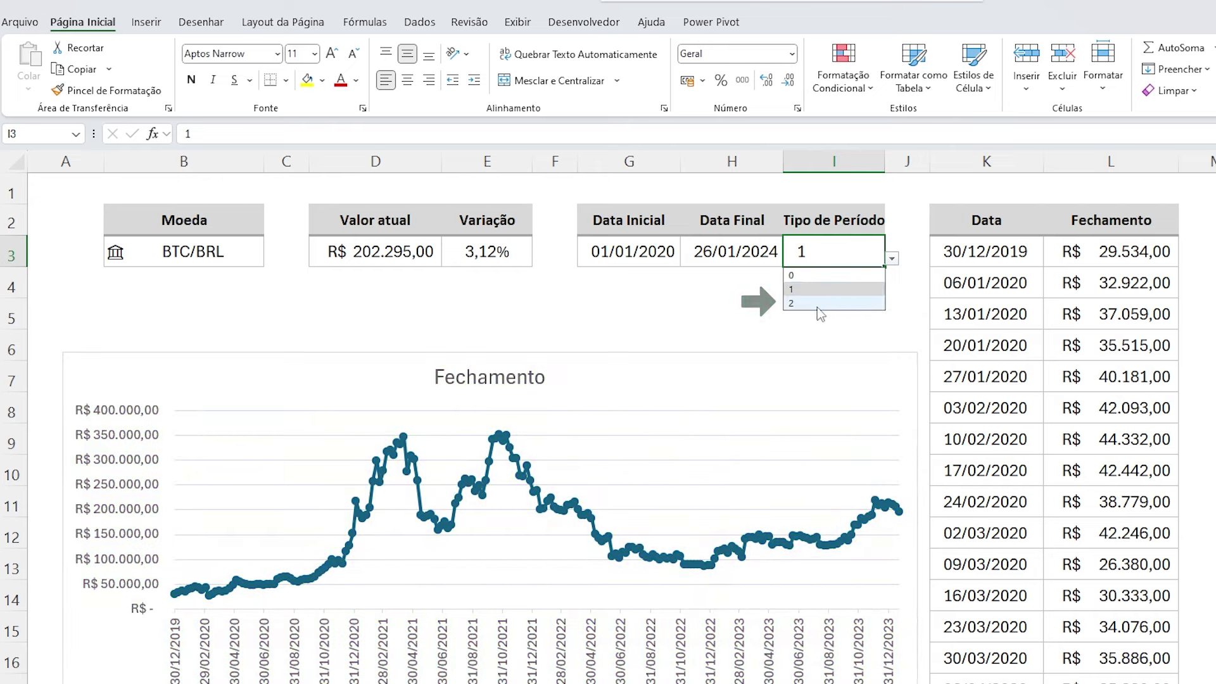
pyautogui.click(811, 298)
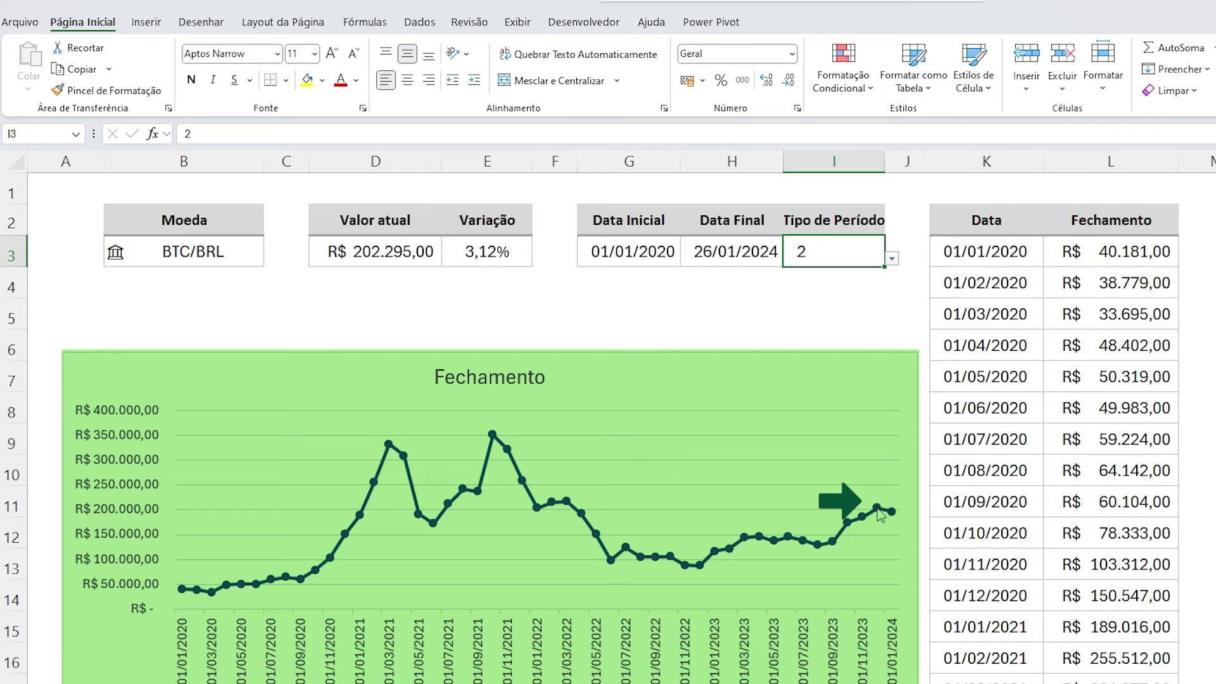
pyautogui.click(222, 220)
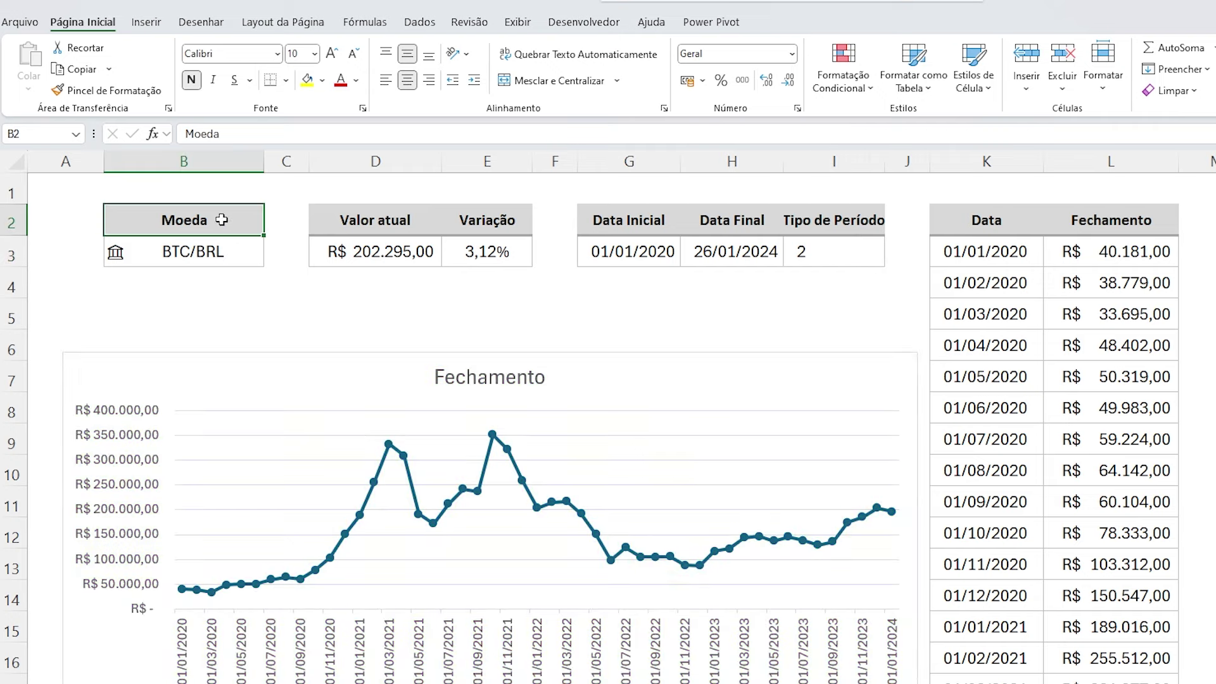